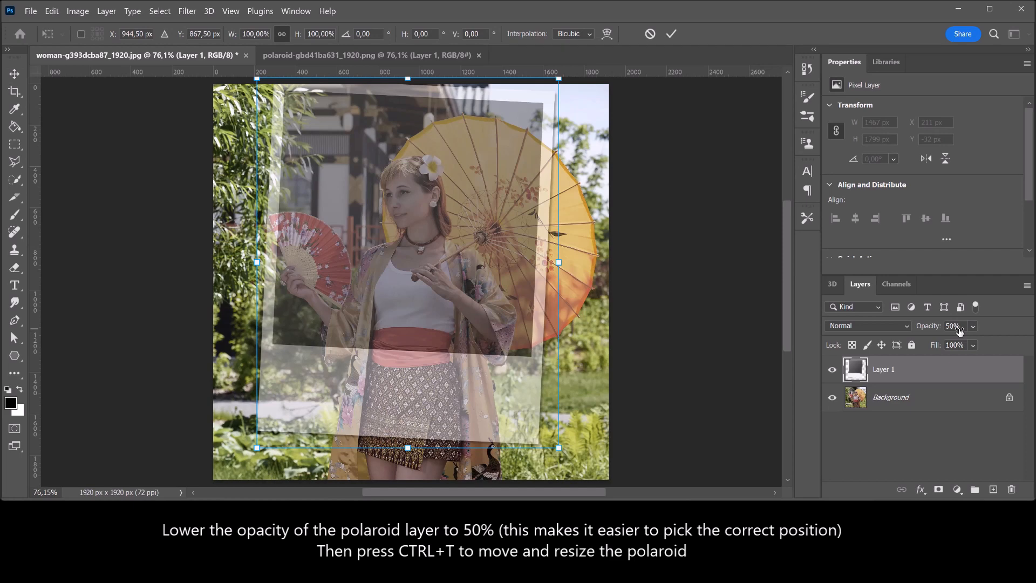
Step: Reposition the polaroid layer over the woman, rotate it to about 2.4°, and apply the transform
left_click_drag(507, 289, 491, 307)
left_click_drag(559, 91, 567, 99)
left_click_drag(469, 269, 461, 272)
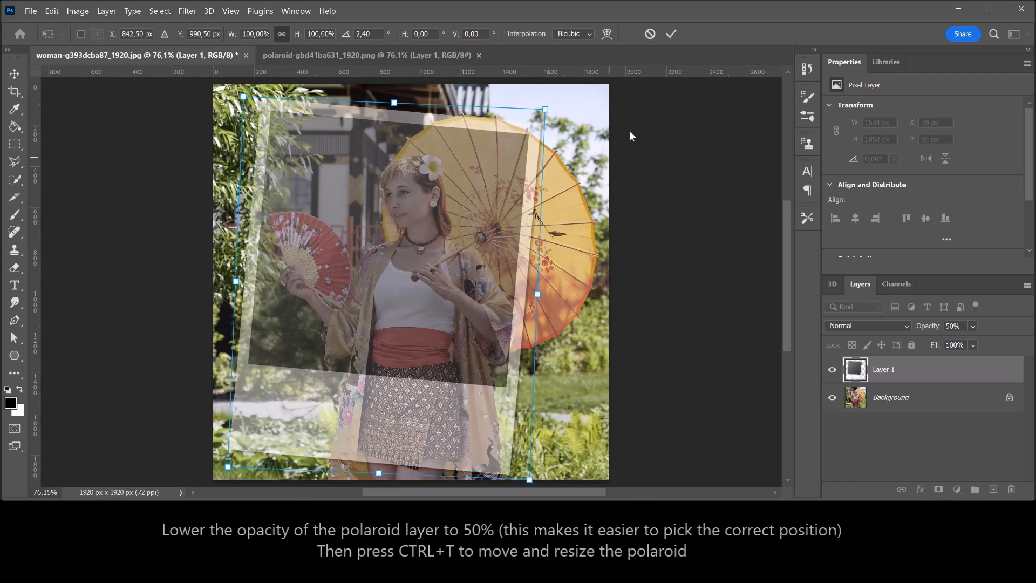
left_click(671, 34)
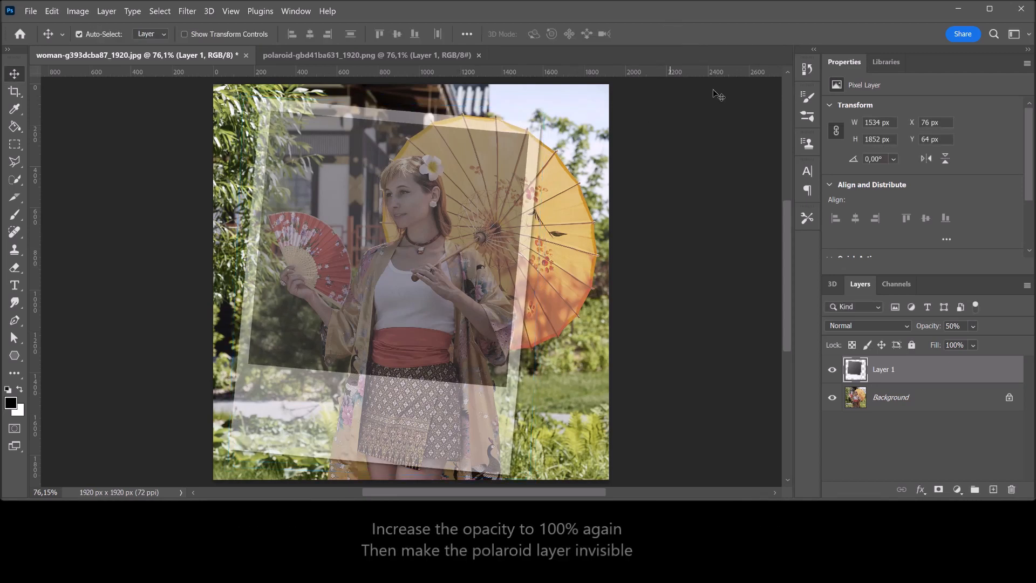
Step: Set the polaroid layer's opacity to 100% and hide the layer
left_click(962, 326)
type("100")
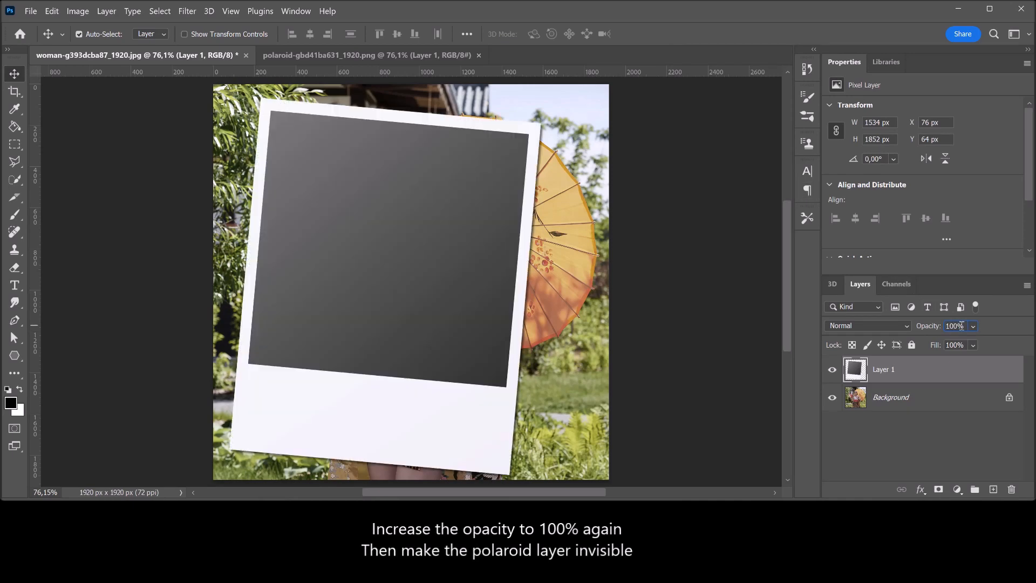
left_click(832, 371)
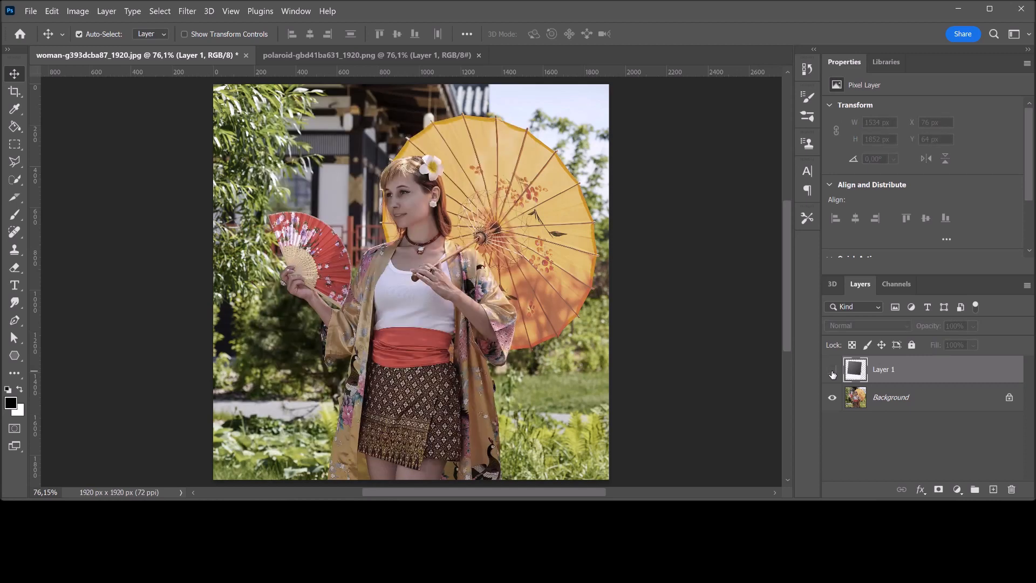
Step: Select the woman on the Background layer with Select Subject and add the parasol using the Quick Selection tool
left_click(924, 403)
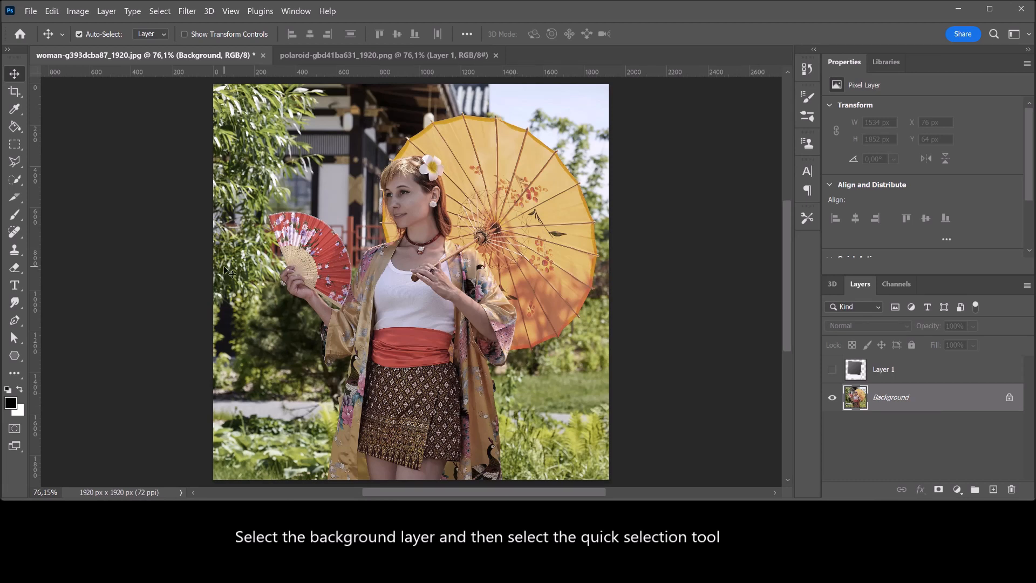
left_click(16, 180)
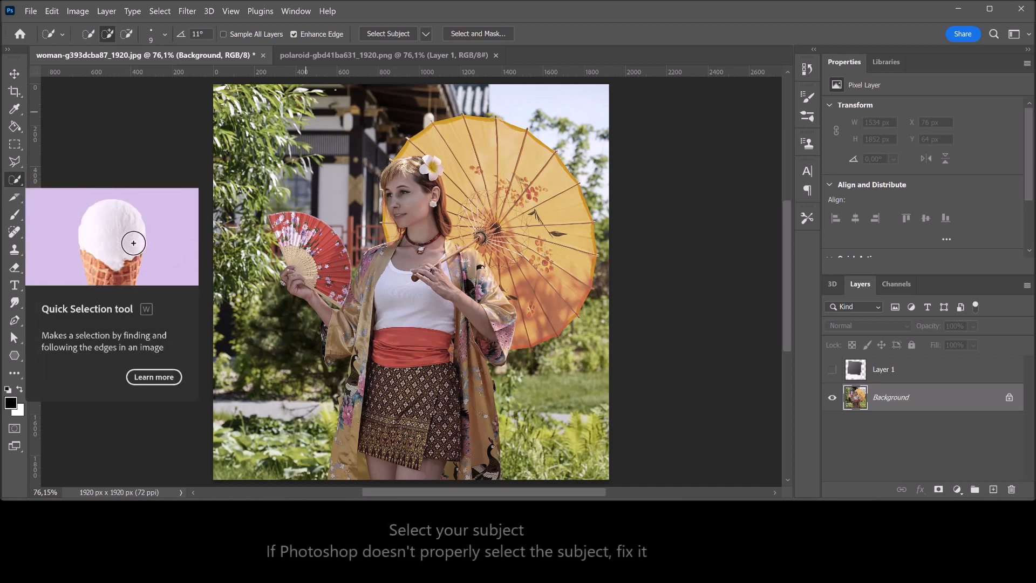
left_click(381, 32)
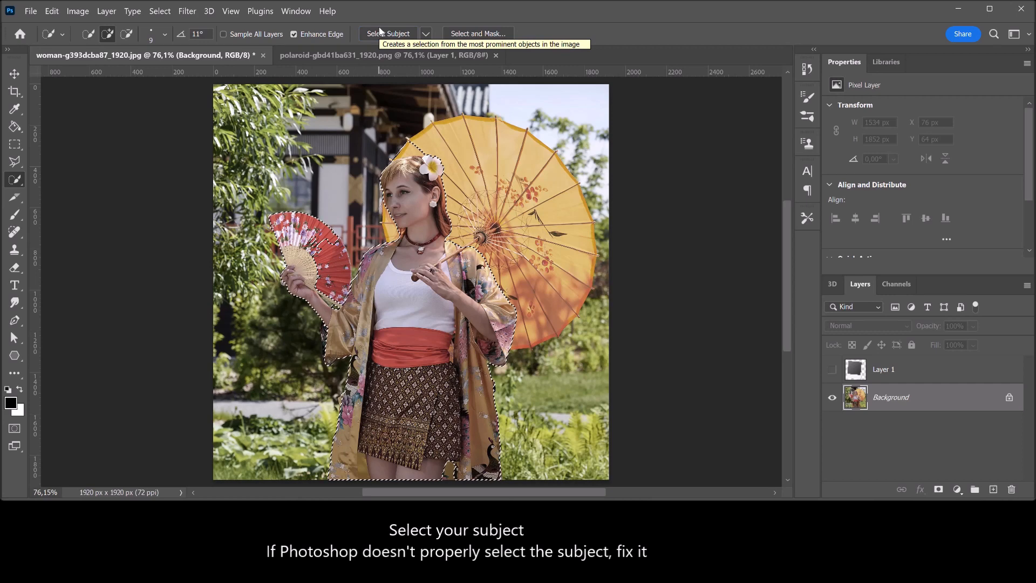
mouse_move(421, 155)
left_mouse_down()
mouse_move(555, 178)
mouse_move(532, 323)
left_mouse_up()
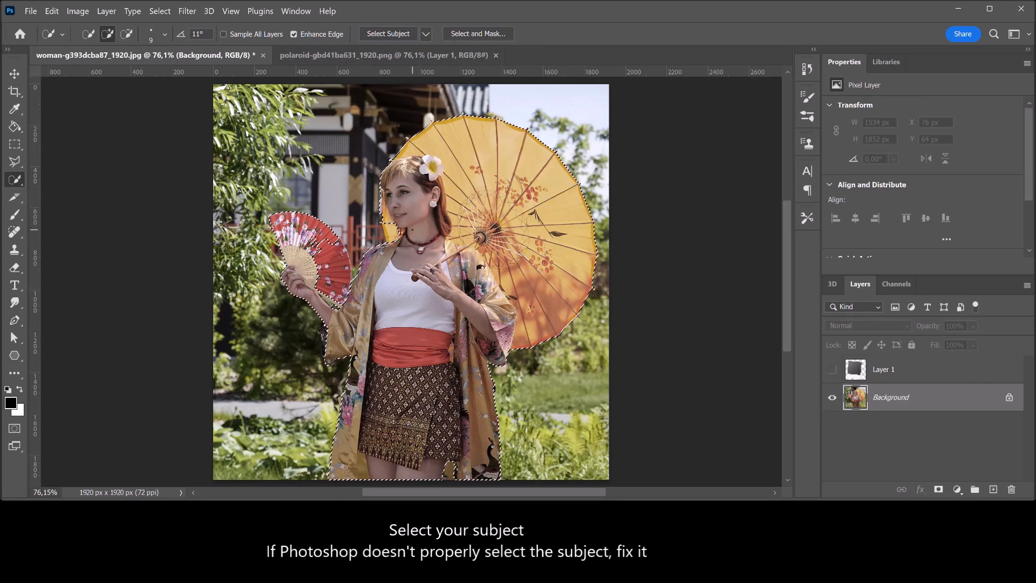
Step: Refine the selection around the parasol's whole edge, including the rib tips and excluding stray background such as the lantern
scroll(418, 270, "up", 5)
scroll(413, 233, "up", 2)
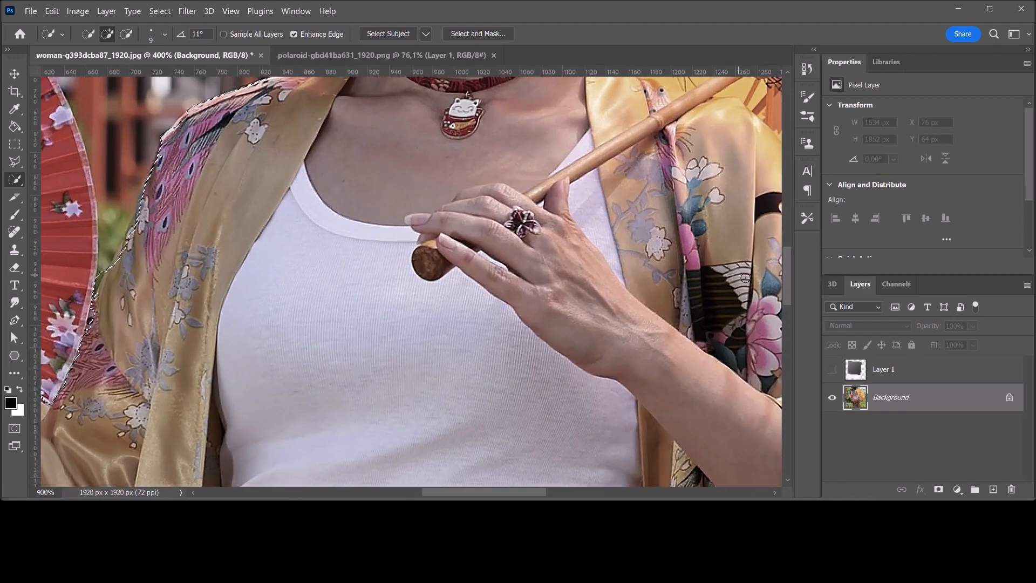
left_click_drag(787, 283, 786, 229)
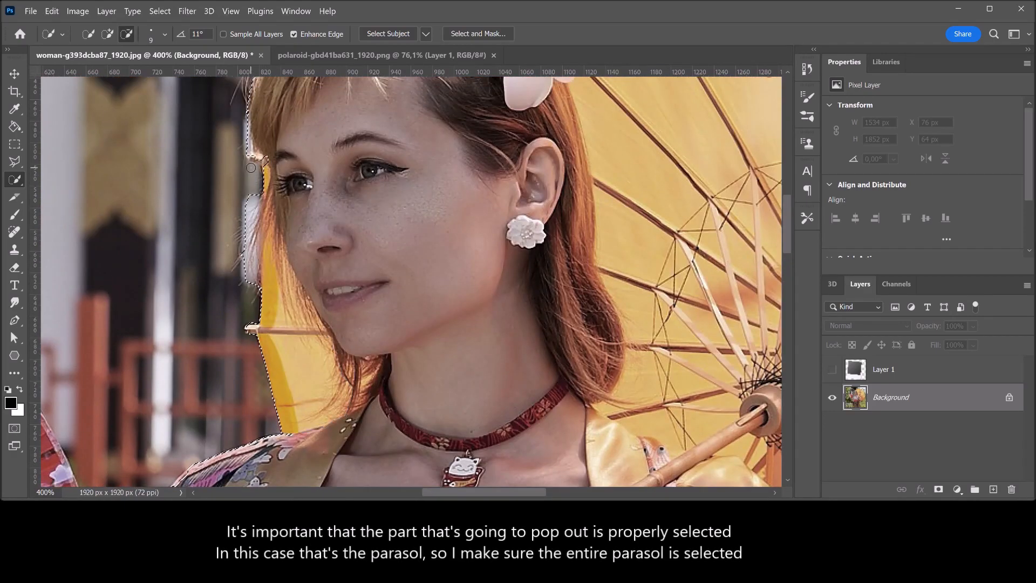
left_click_drag(787, 239, 787, 195)
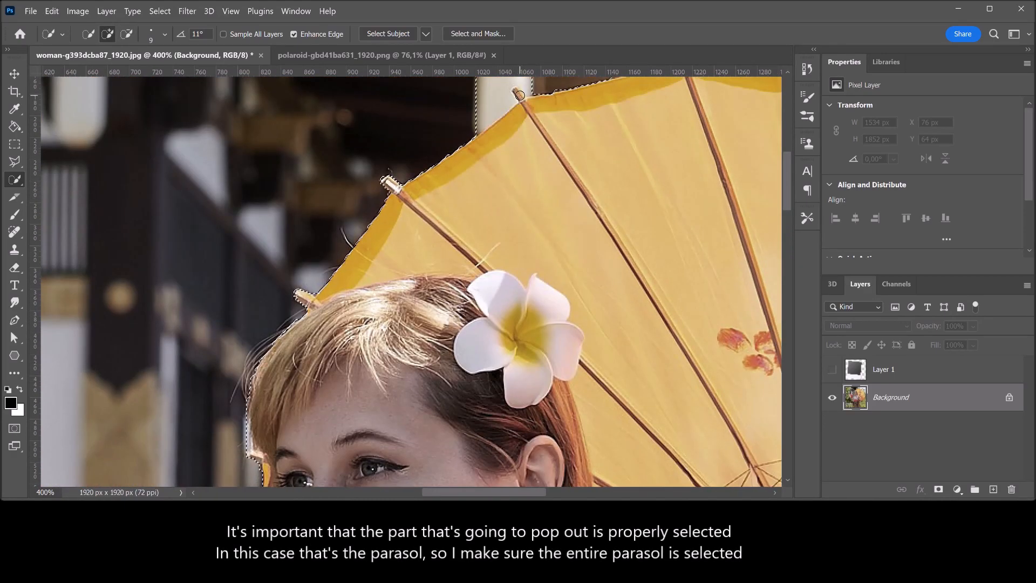
scroll(624, 210, "up", 2)
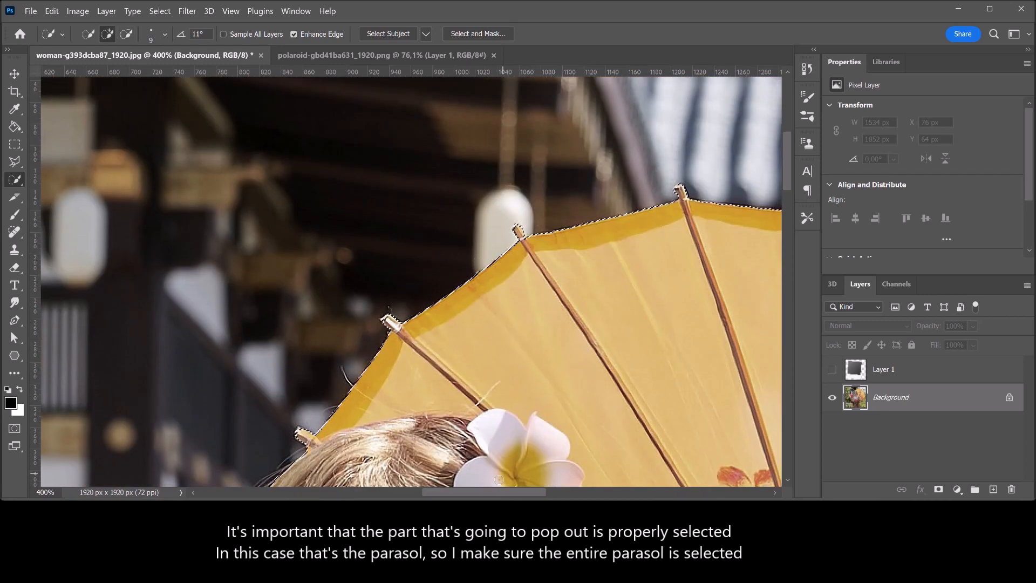
scroll(469, 204, "right", 5)
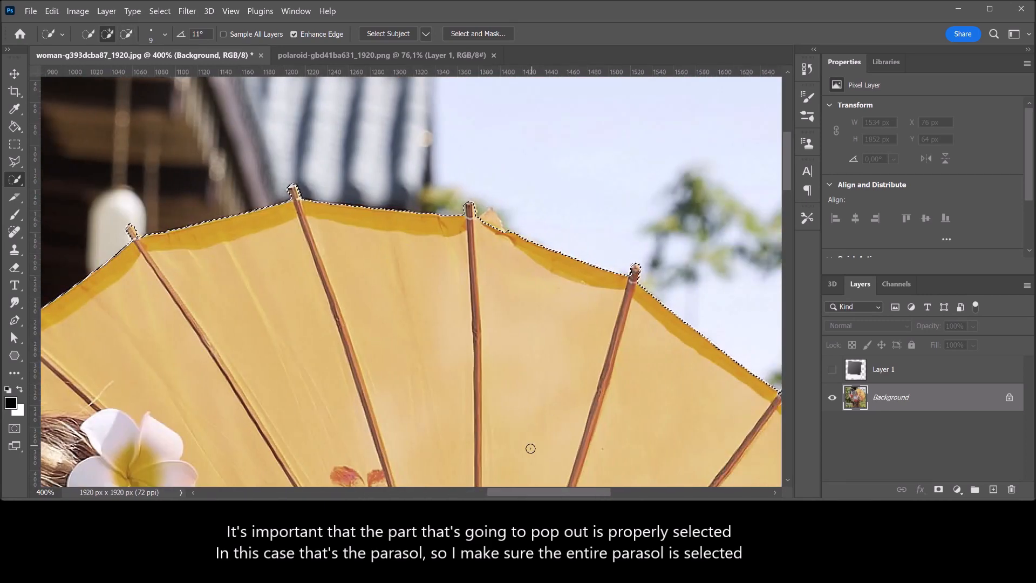
scroll(775, 269, "right", 2)
scroll(775, 270, "down", 3)
scroll(752, 415, "down", 3)
scroll(787, 245, "down", 5)
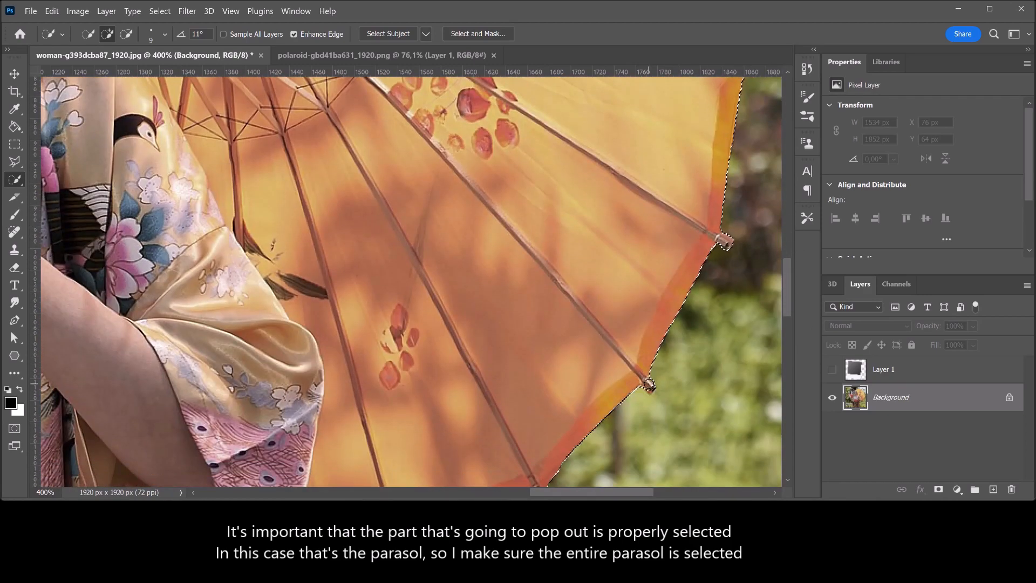
scroll(785, 274, "down", 5)
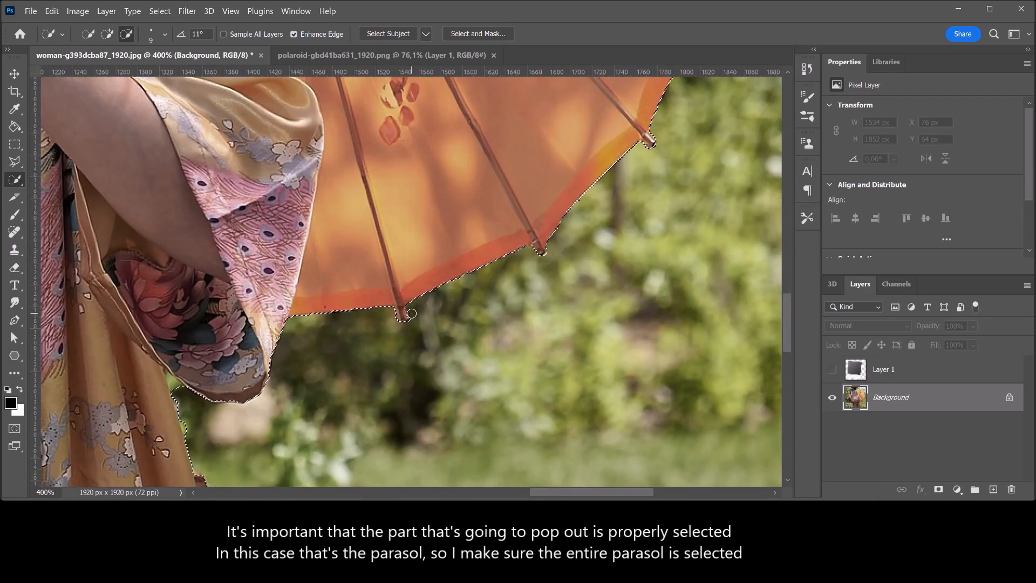
key("ctrl+0")
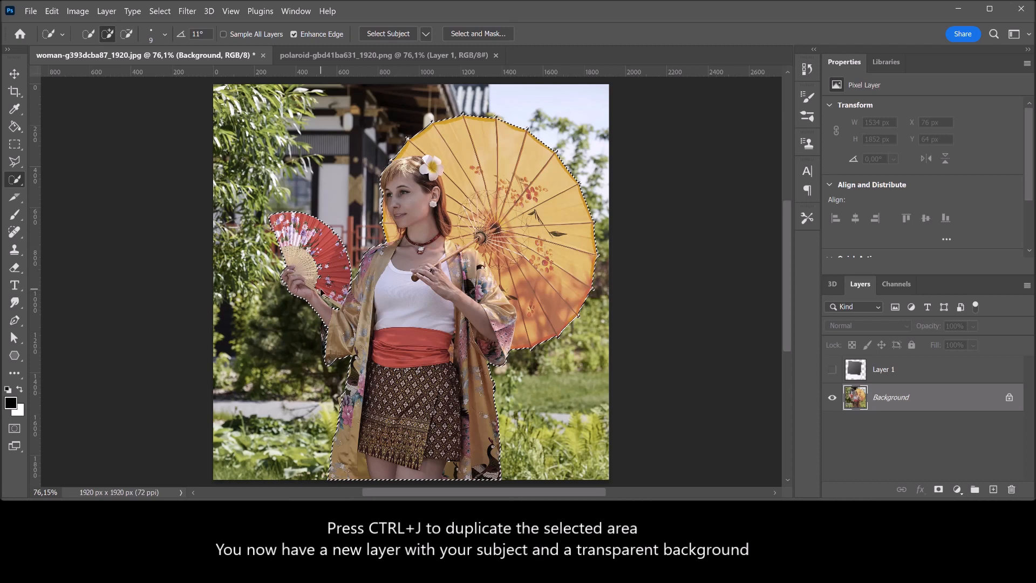
Step: Duplicate the selected woman and parasol into a new layer above the polaroid layer and hide it
key("ctrl+j")
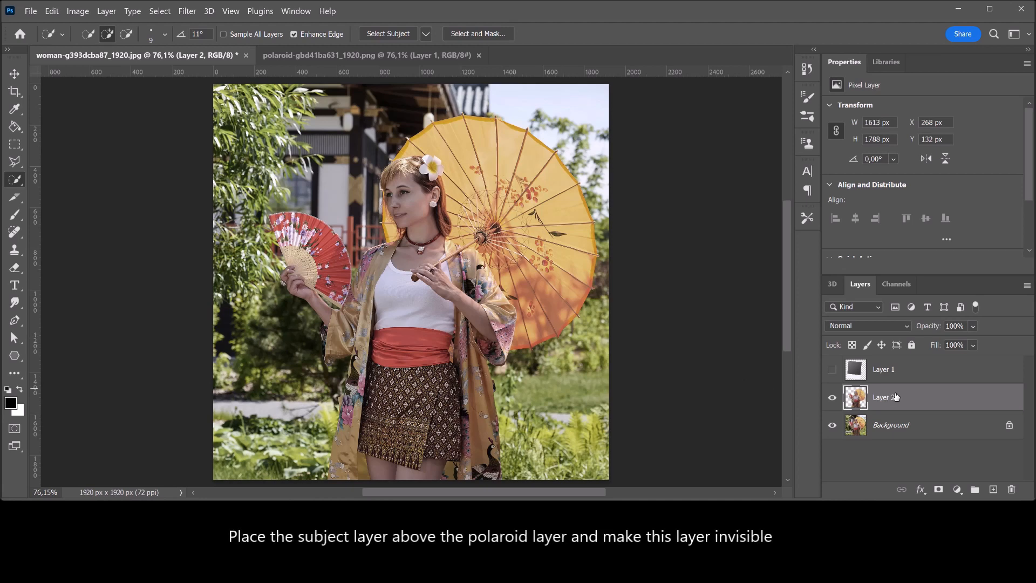
left_click_drag(927, 402, 917, 358)
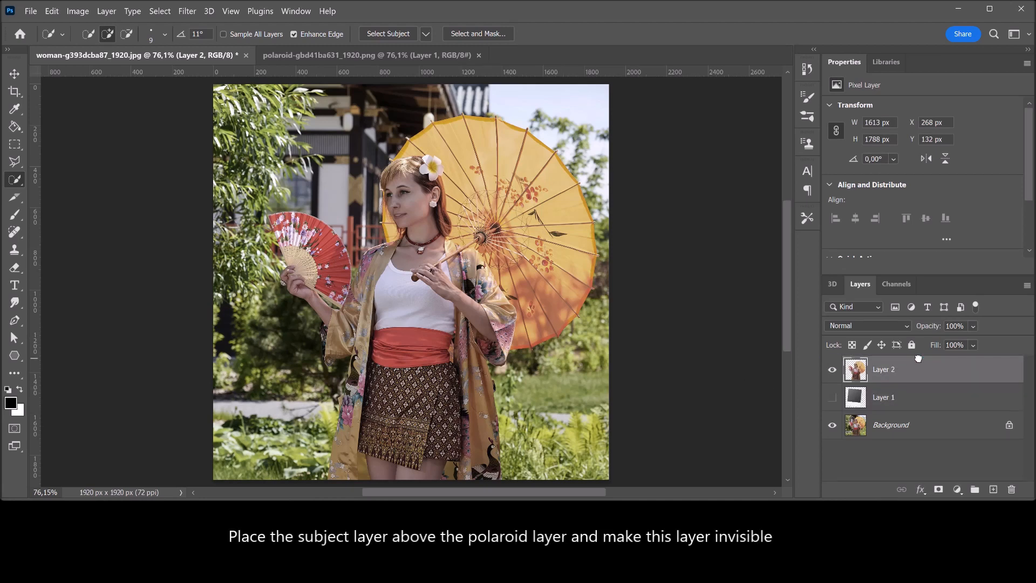
left_click(833, 371)
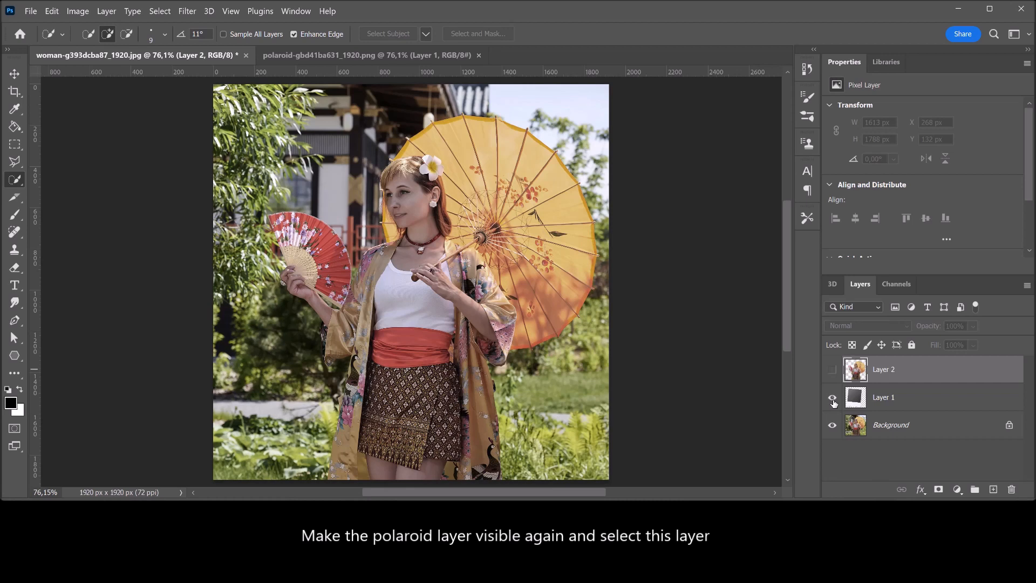
Step: Delete the dark area inside the frame on the unhidden polaroid layer and mask the Background layer with the same selection
left_click(832, 399)
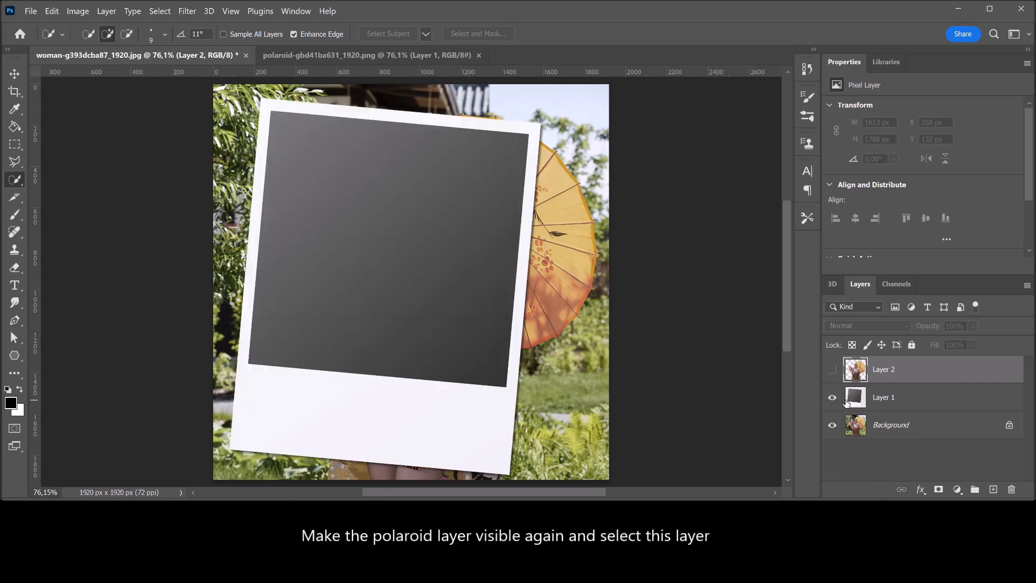
left_click(924, 404)
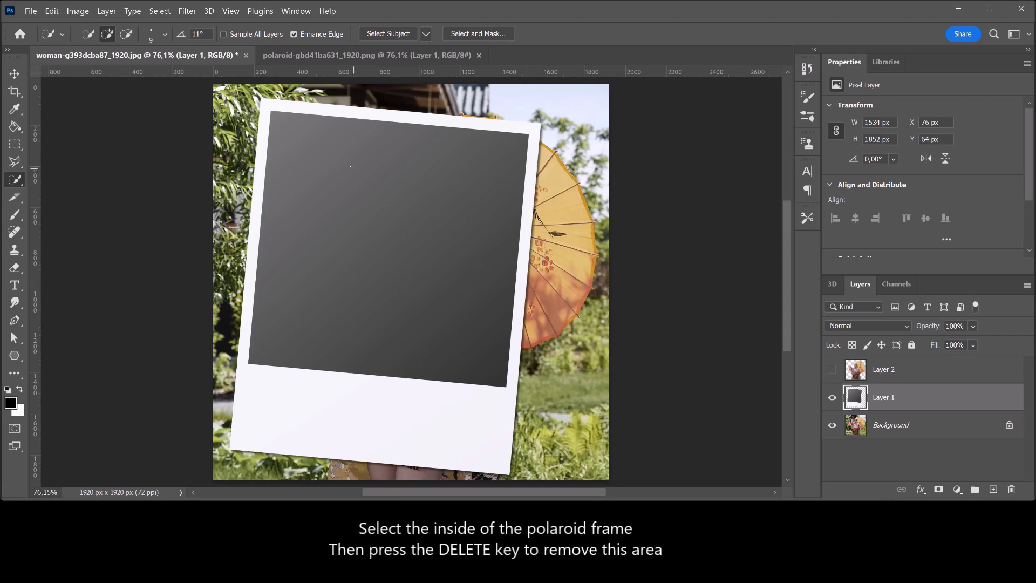
left_click(378, 212)
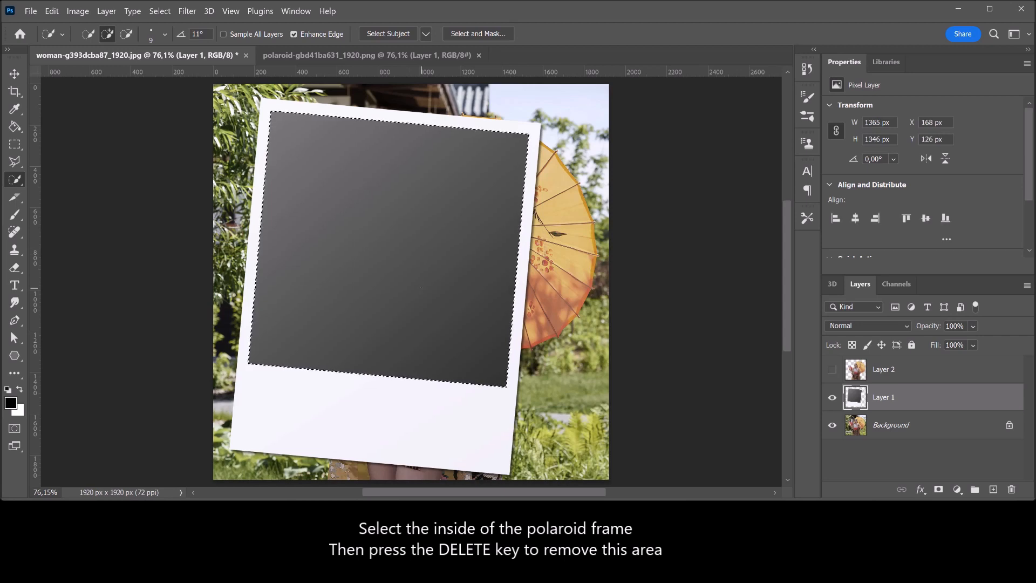
key("Delete")
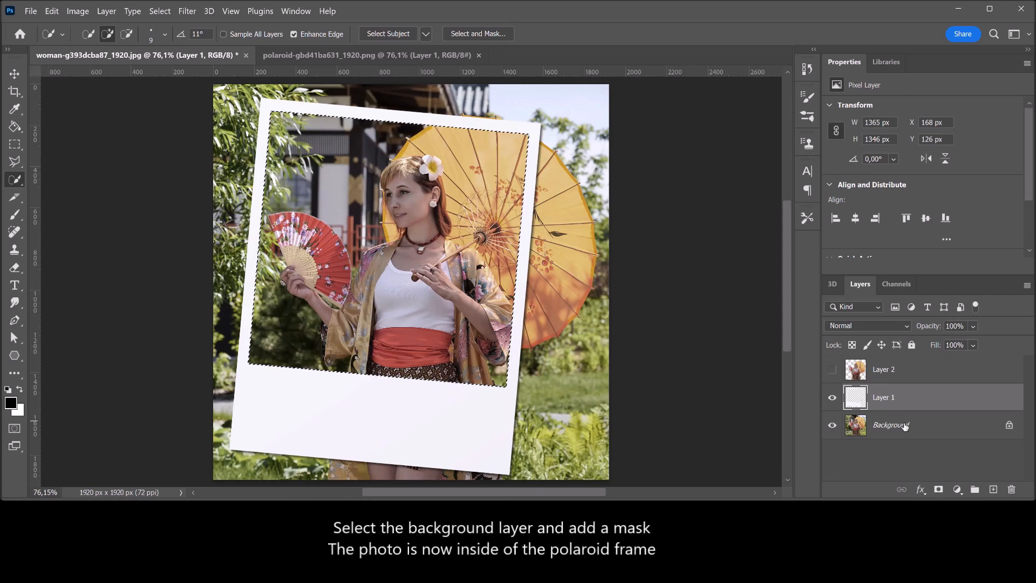
left_click(943, 429)
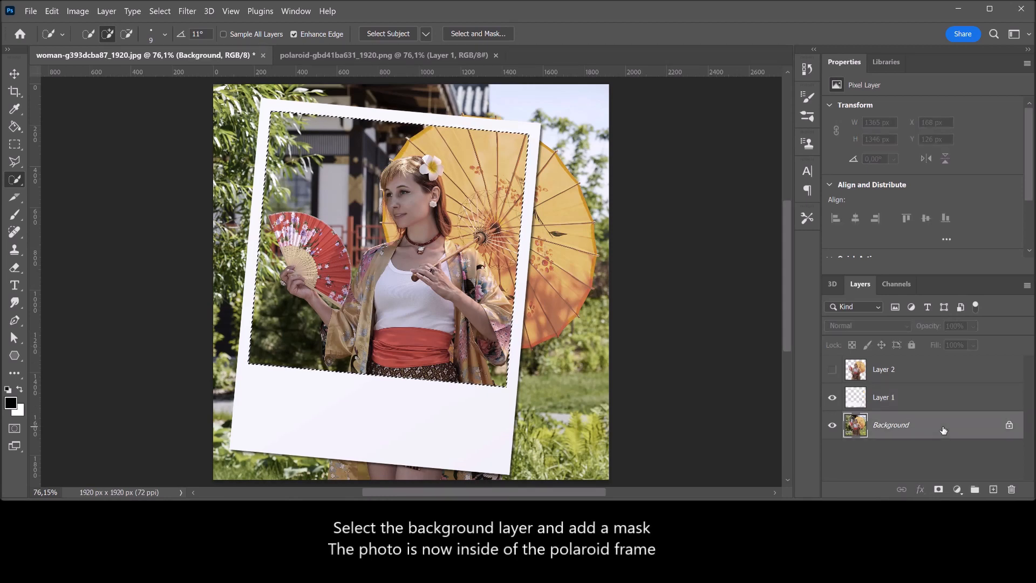
left_click(939, 490)
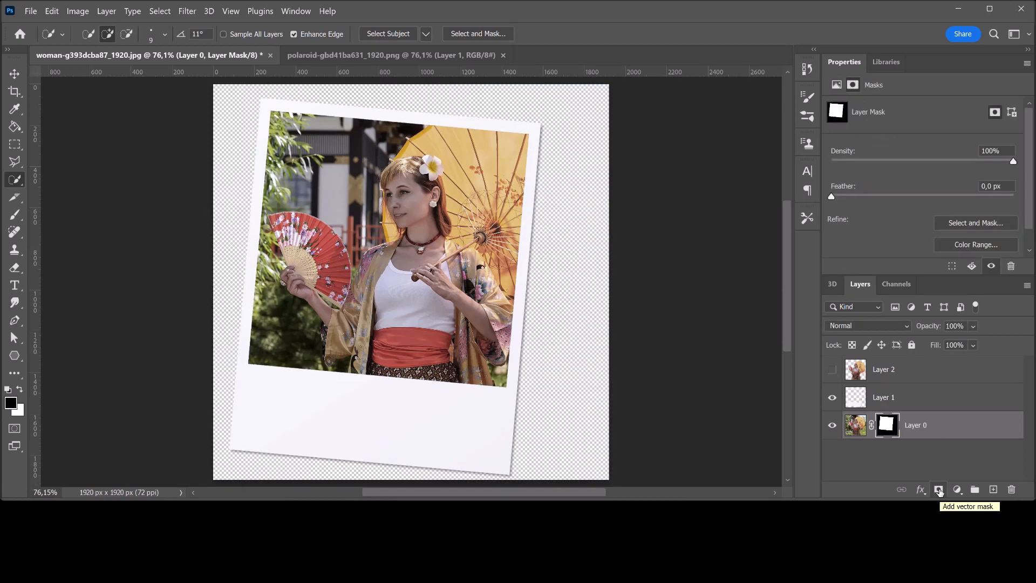
Step: Show the subject layer, Layer 2, and give it an inverted, fully black layer mask
left_click(833, 371)
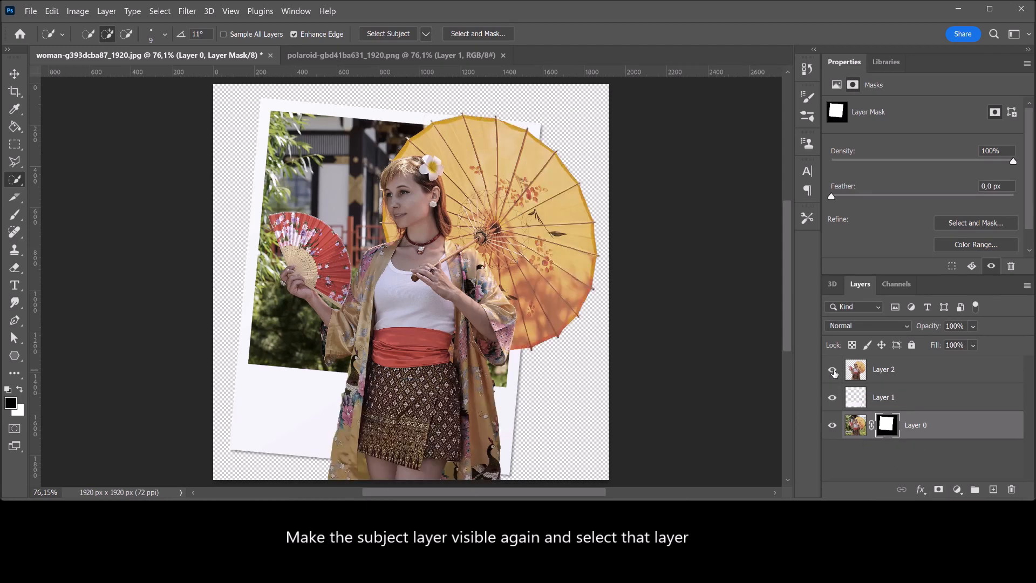
left_click(931, 374)
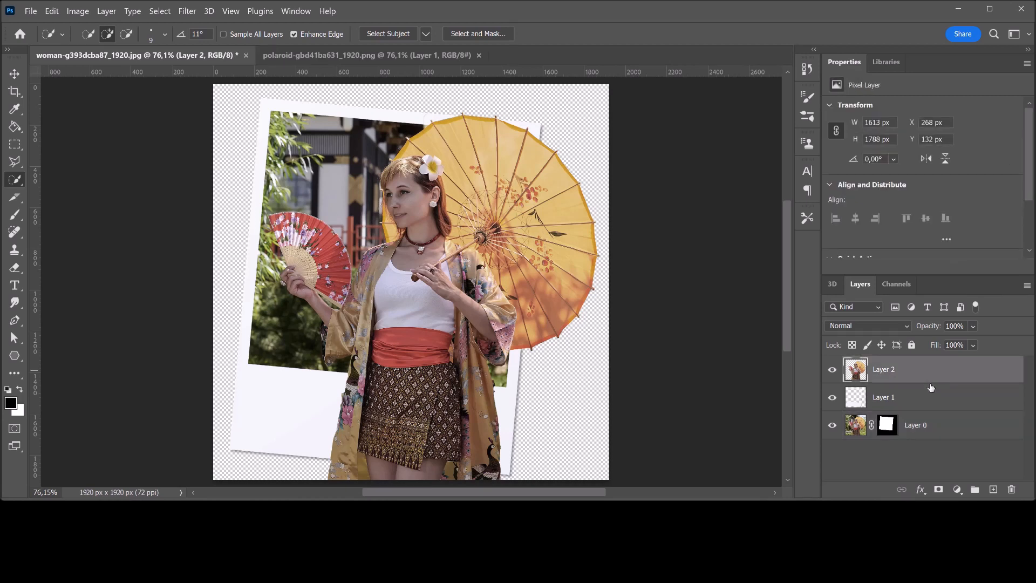
left_click(938, 489)
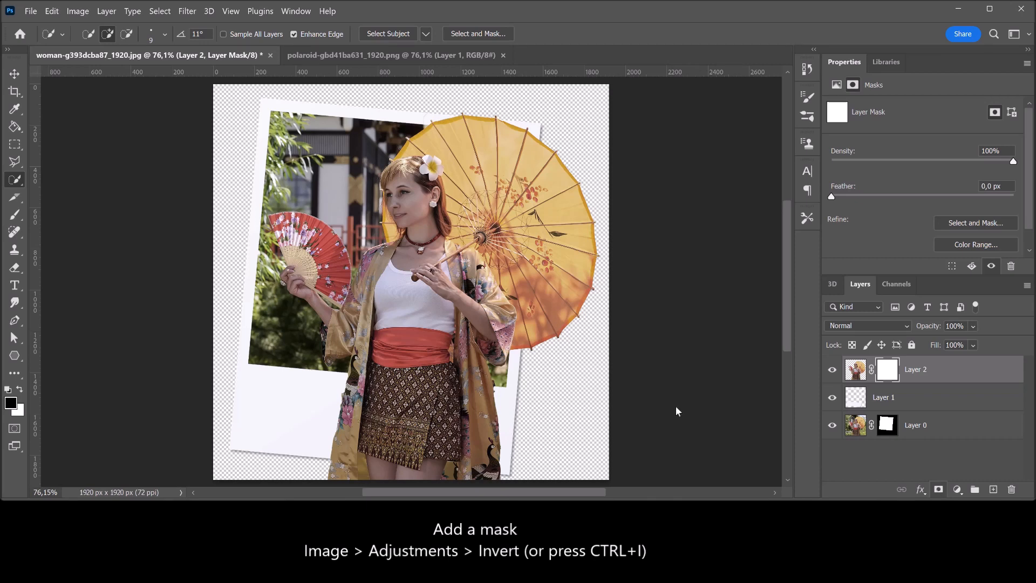
left_click(77, 11)
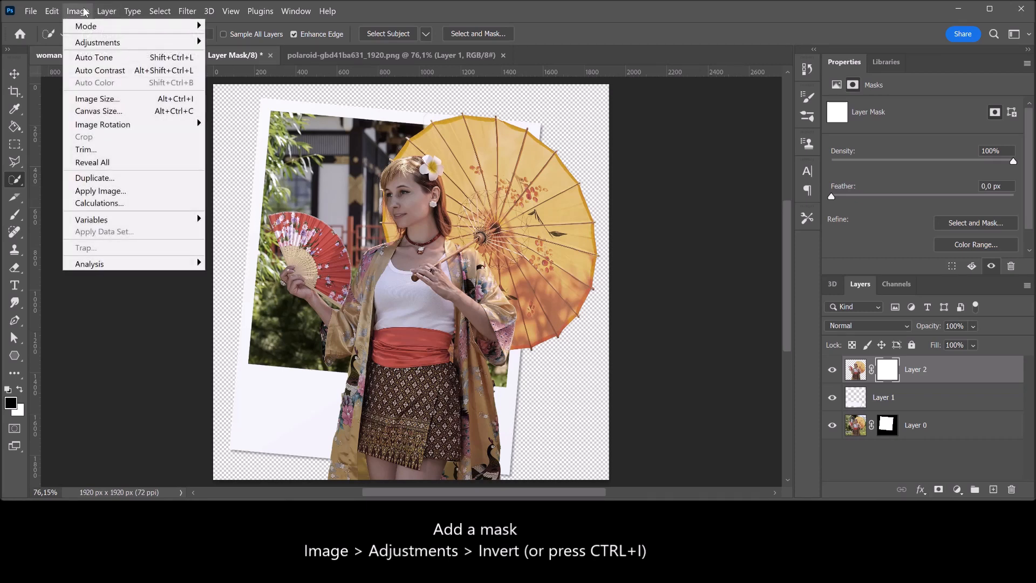
mouse_move(99, 42)
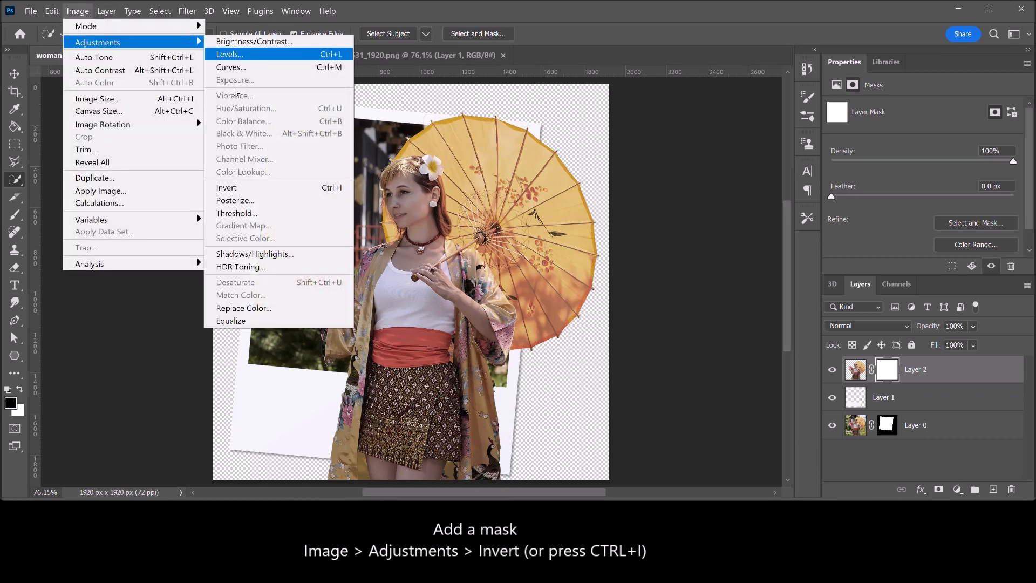
left_click(250, 188)
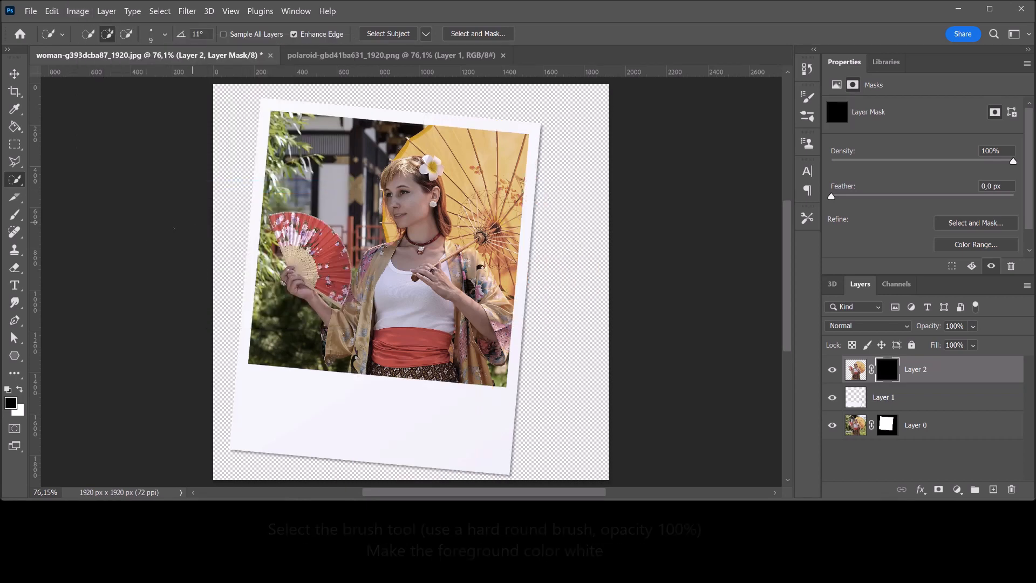
Step: Activate the Brush tool and set the foreground colour to white (ffffff)
left_click(15, 217)
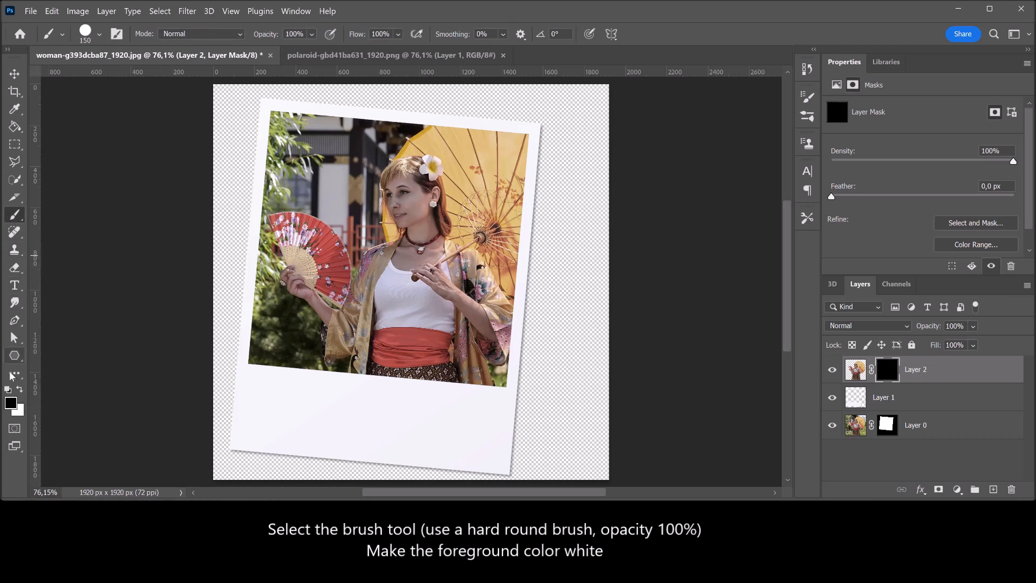
left_click(12, 405)
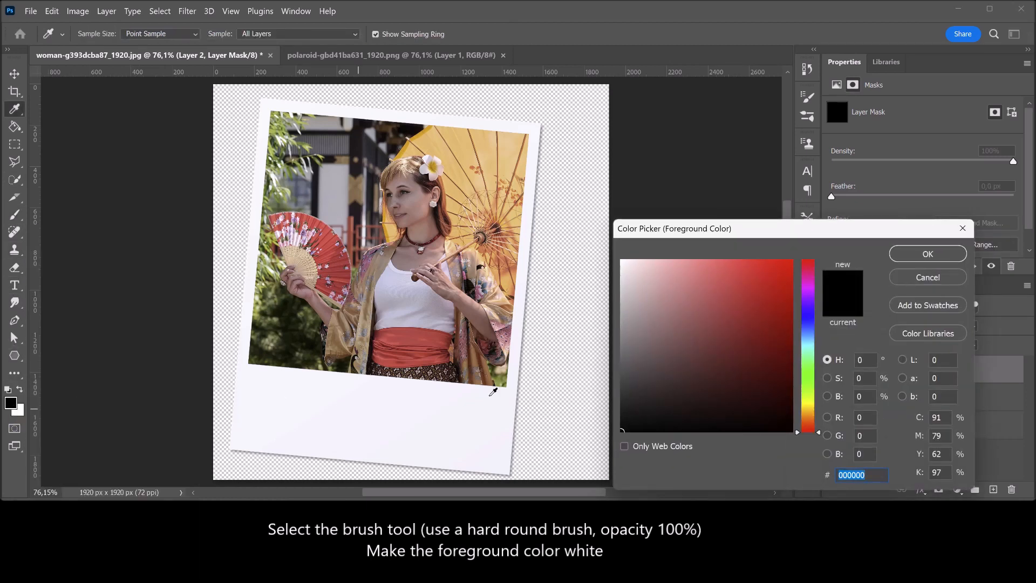
left_click_drag(636, 305, 602, 236)
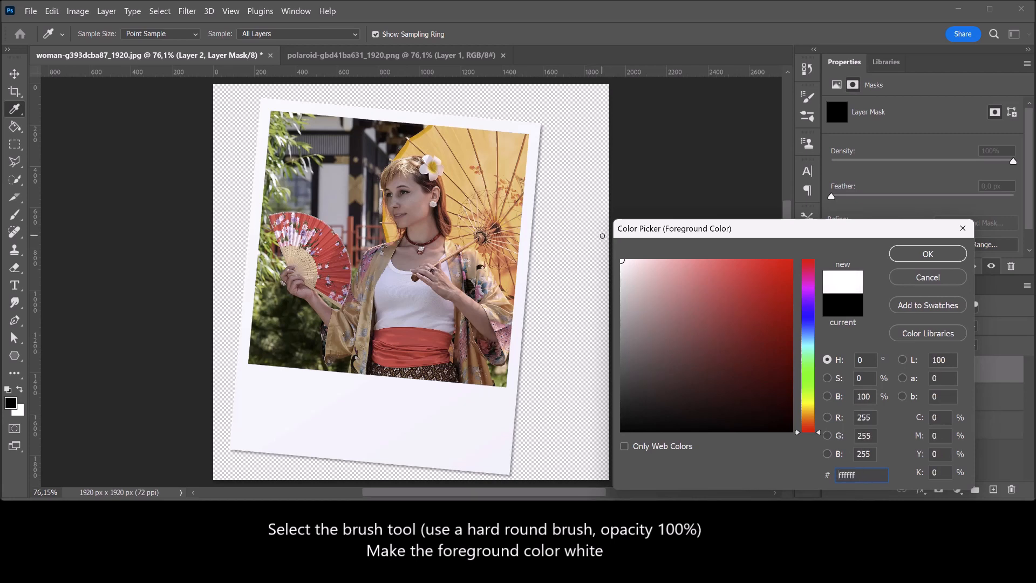
left_click(903, 258)
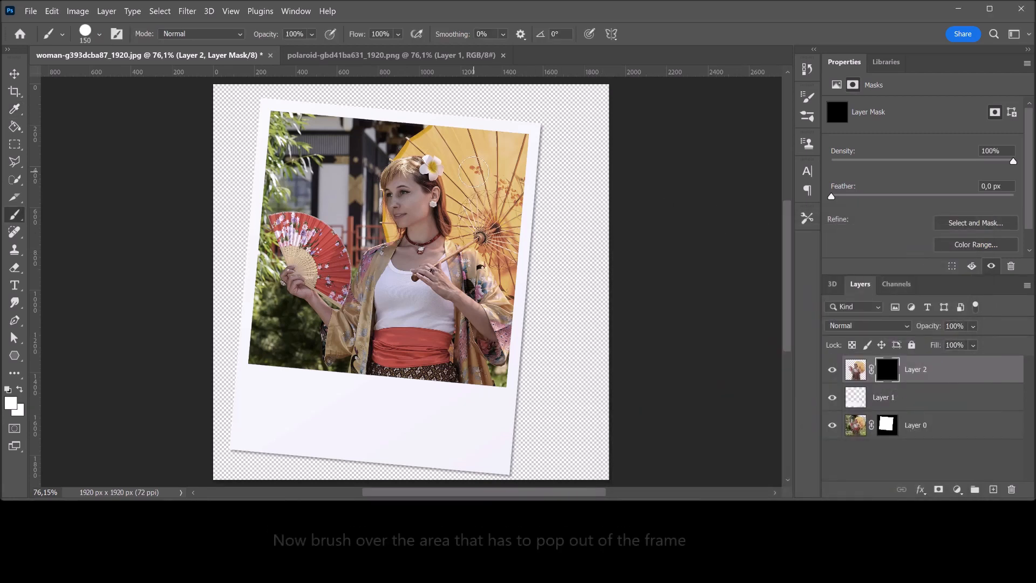
Step: Paint white on Layer 2's mask over the parasol so it extends beyond the polaroid frame's upper and side edges
mouse_move(432, 127)
left_mouse_down()
mouse_move(536, 136)
mouse_move(546, 169)
mouse_move(547, 153)
mouse_move(579, 192)
mouse_move(592, 291)
mouse_move(535, 339)
mouse_move(551, 334)
mouse_move(513, 344)
mouse_move(520, 170)
mouse_move(533, 188)
mouse_move(527, 163)
mouse_move(551, 192)
mouse_move(523, 282)
mouse_move(546, 308)
mouse_move(566, 225)
mouse_move(567, 247)
mouse_move(531, 251)
left_mouse_up()
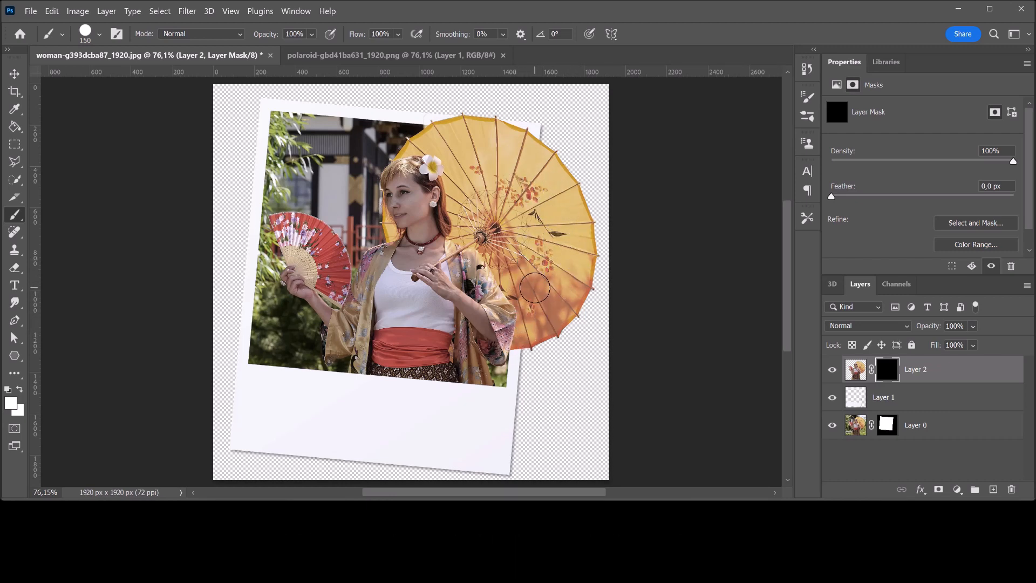
Step: Paint the parasol's upper edge back inside the frame with black on Layer 2's mask, and restore the pop-out with white
left_click(10, 404)
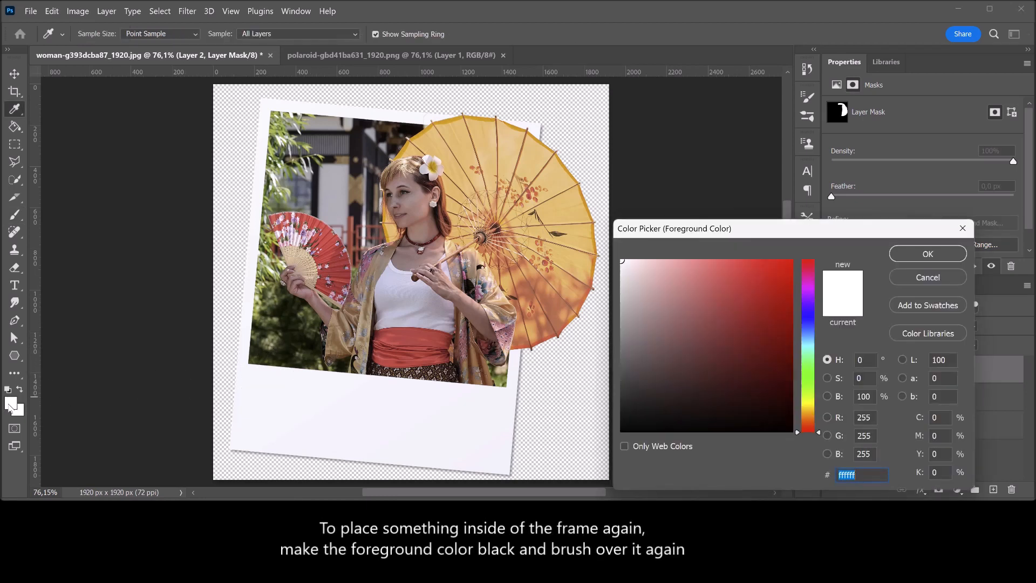
left_click(620, 431)
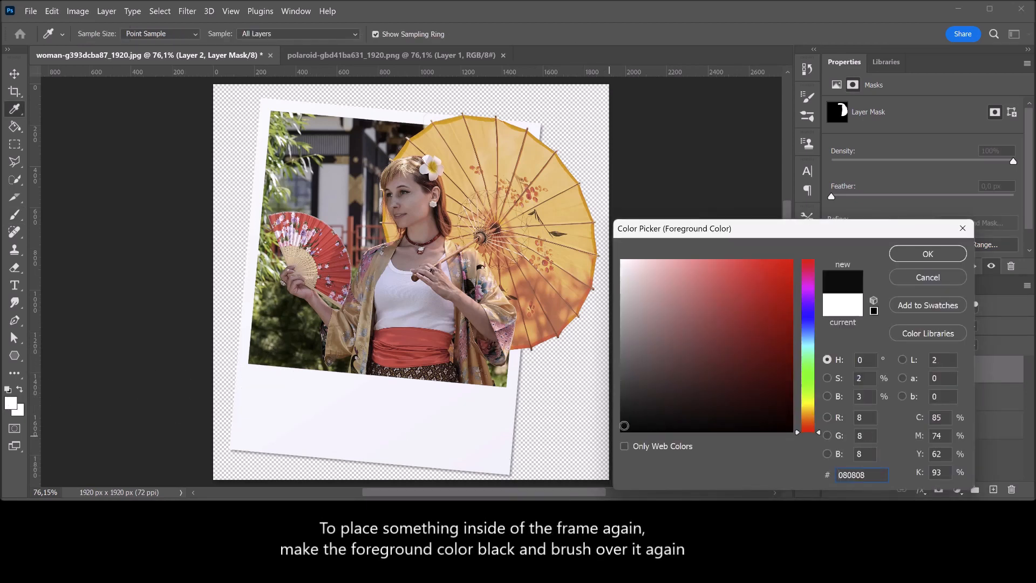
left_click(909, 256)
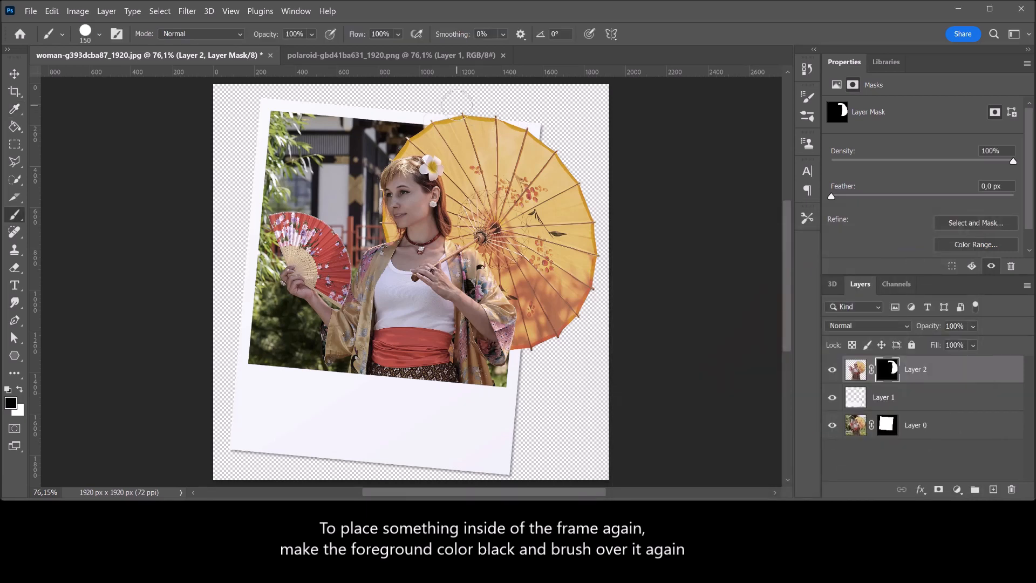
mouse_move(405, 141)
left_mouse_down()
mouse_move(454, 116)
mouse_move(543, 140)
left_mouse_up()
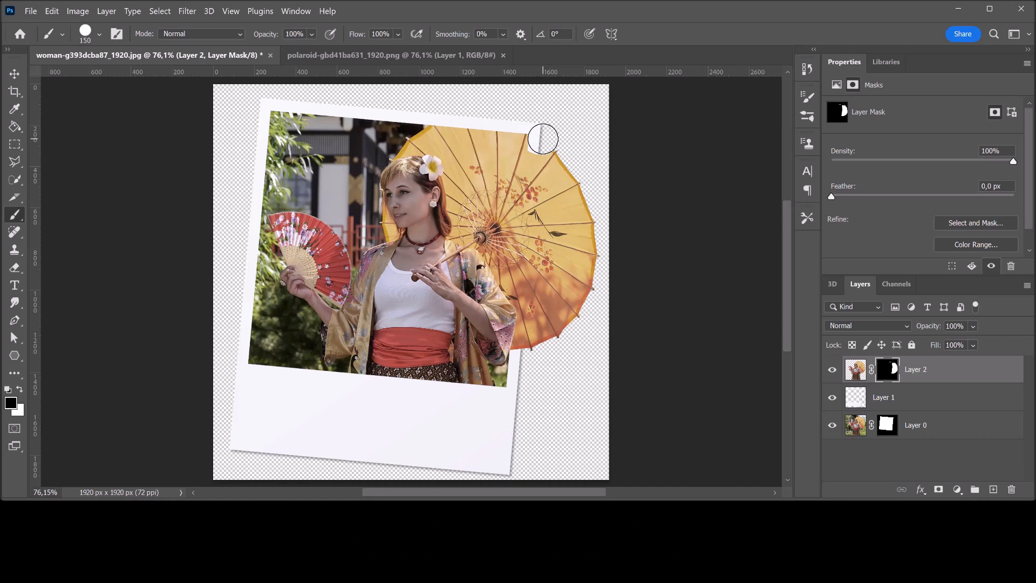
left_click(20, 389)
mouse_move(440, 140)
left_mouse_down()
mouse_move(440, 128)
mouse_move(474, 117)
mouse_move(513, 122)
mouse_move(558, 152)
left_mouse_up()
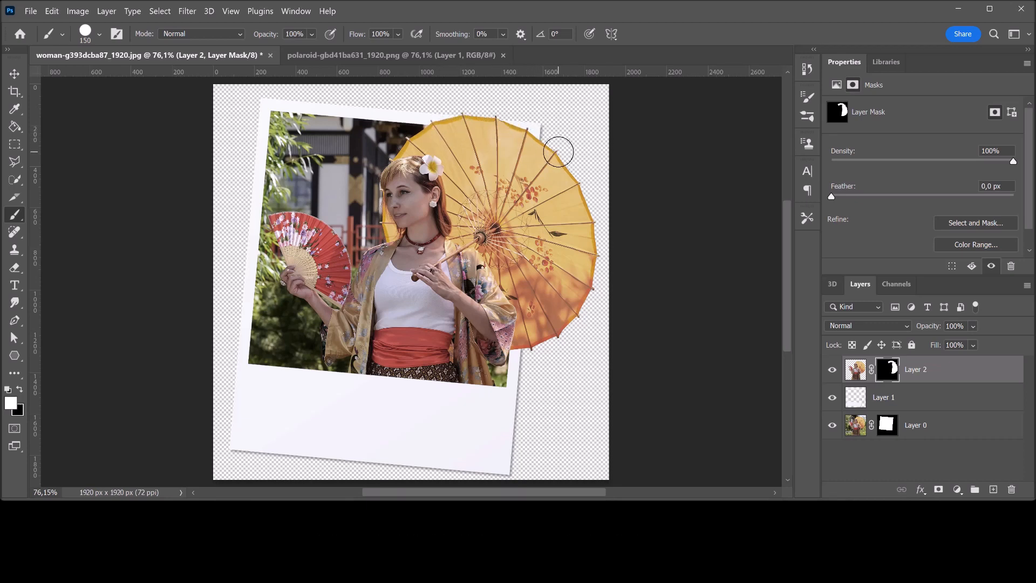
Step: Free Transform Layer 2, Layer 1 and Layer 0 together, scaling them to about 90% around the canvas centre
left_click(951, 425, "shift")
key("ctrl+t")
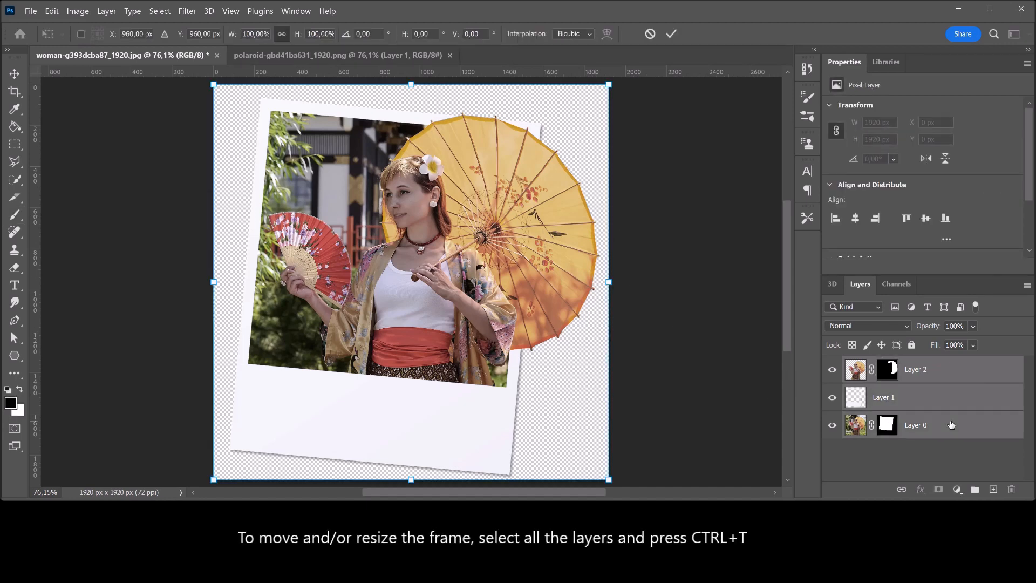
left_click_drag(411, 84, 412, 123)
left_click_drag(412, 286, 412, 273)
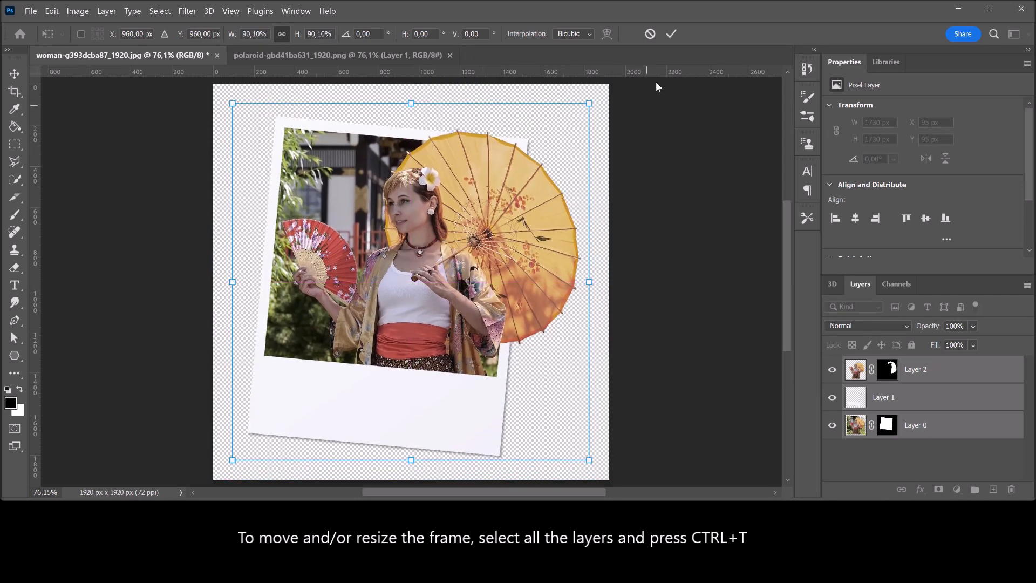
left_click(667, 34)
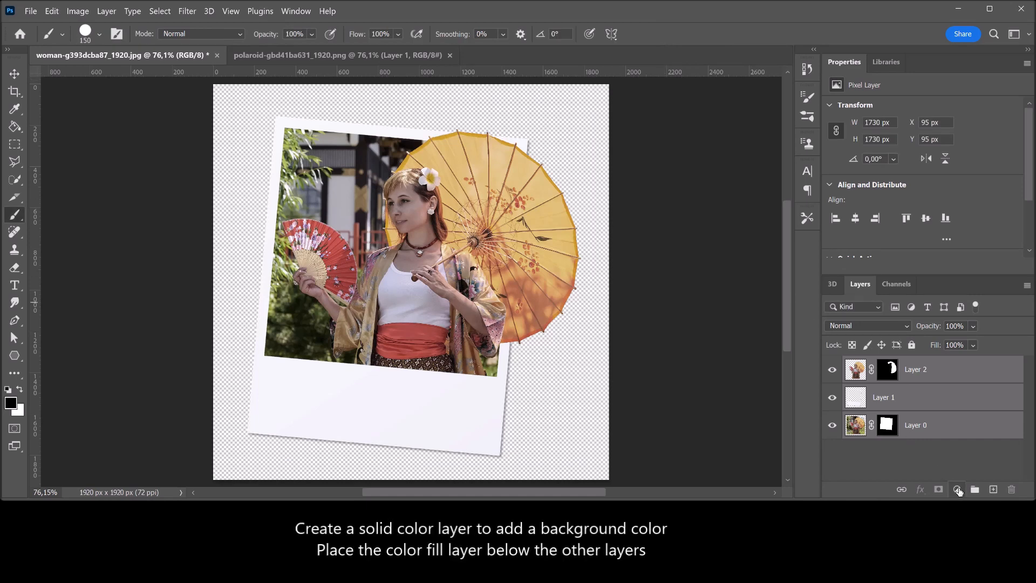
Step: Add a black (000000) Solid Color fill layer and place it beneath all the other layers as the background
left_click(958, 489)
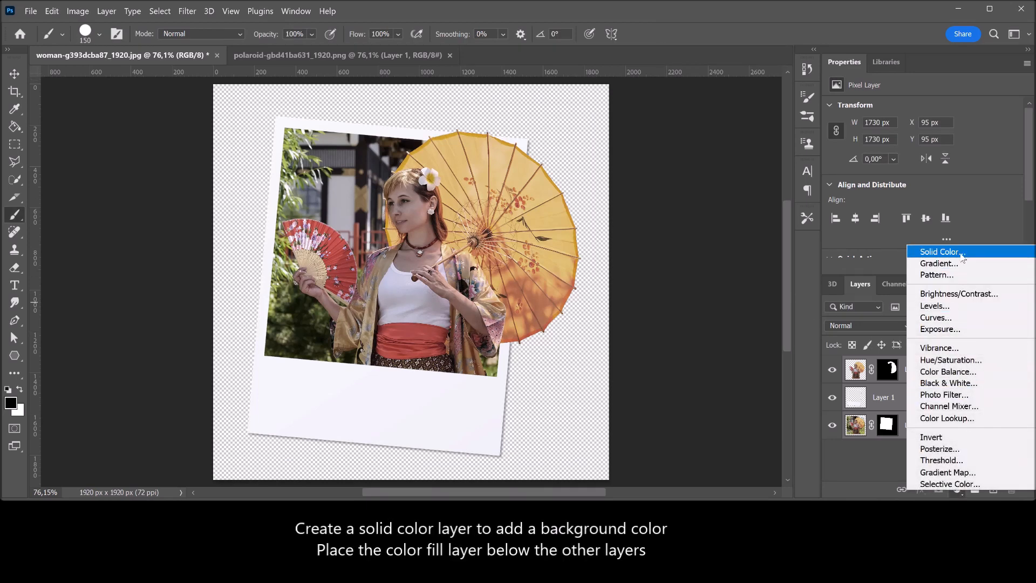
left_click(939, 252)
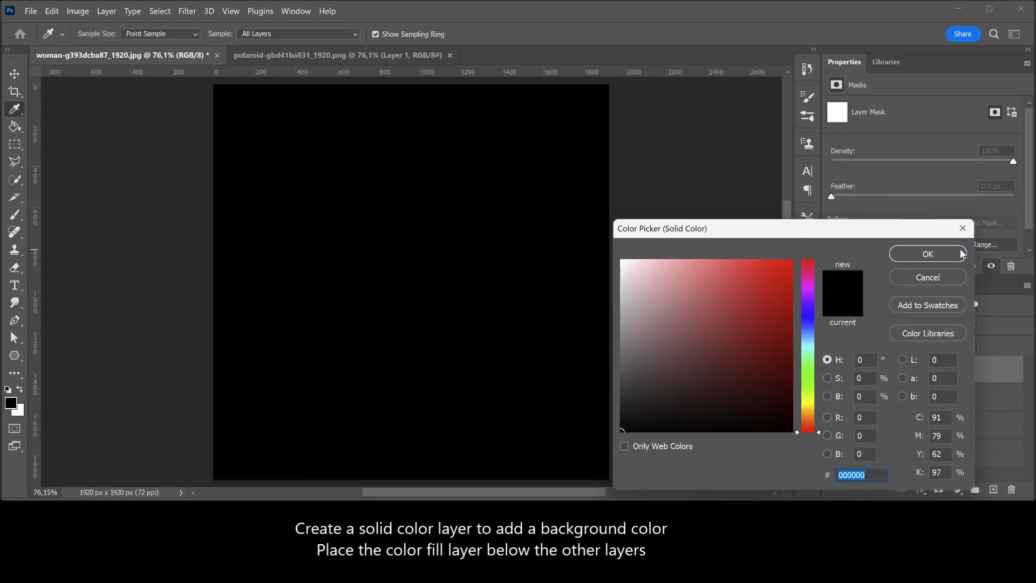
left_click(921, 258)
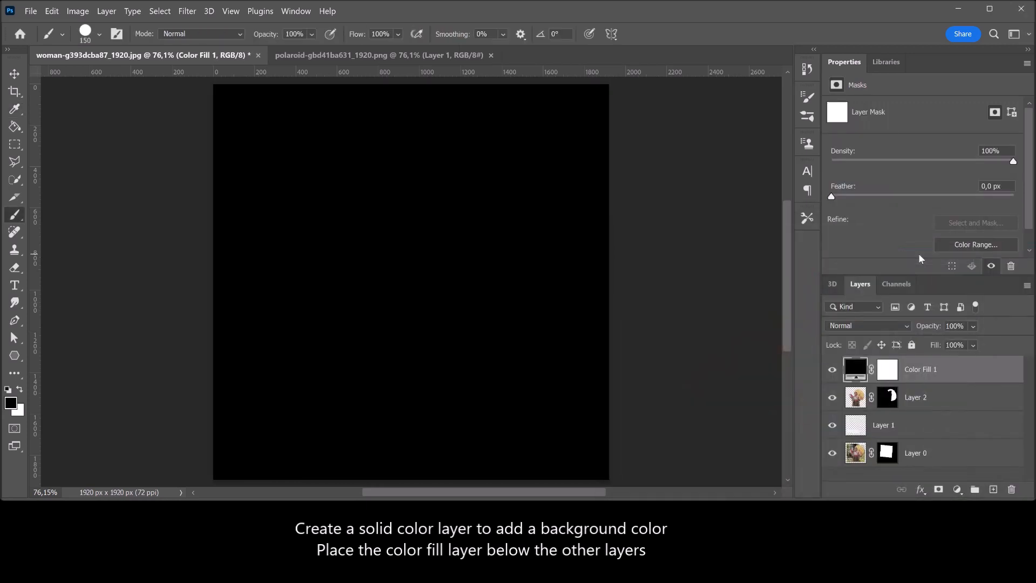
left_click_drag(978, 374, 978, 467)
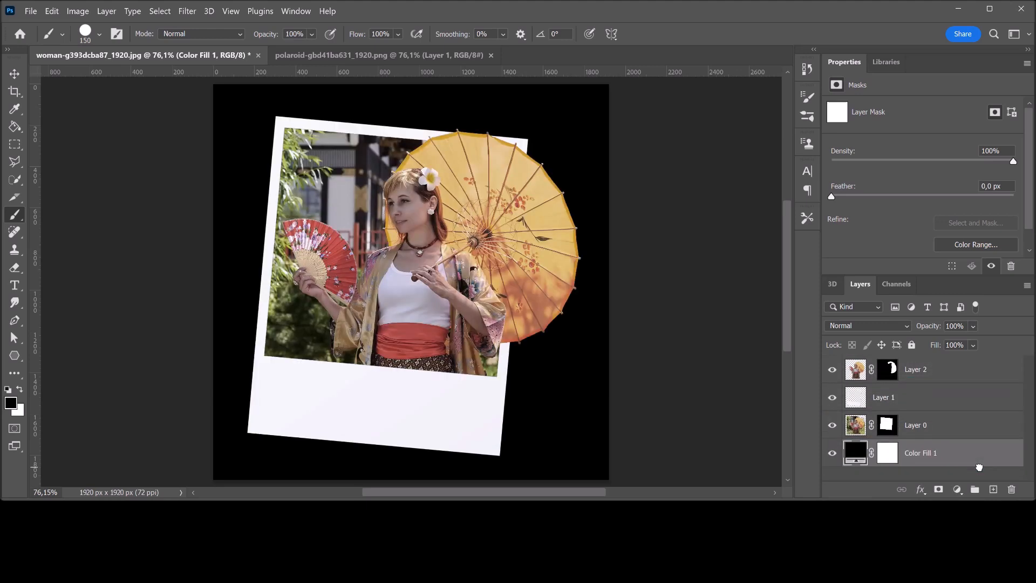